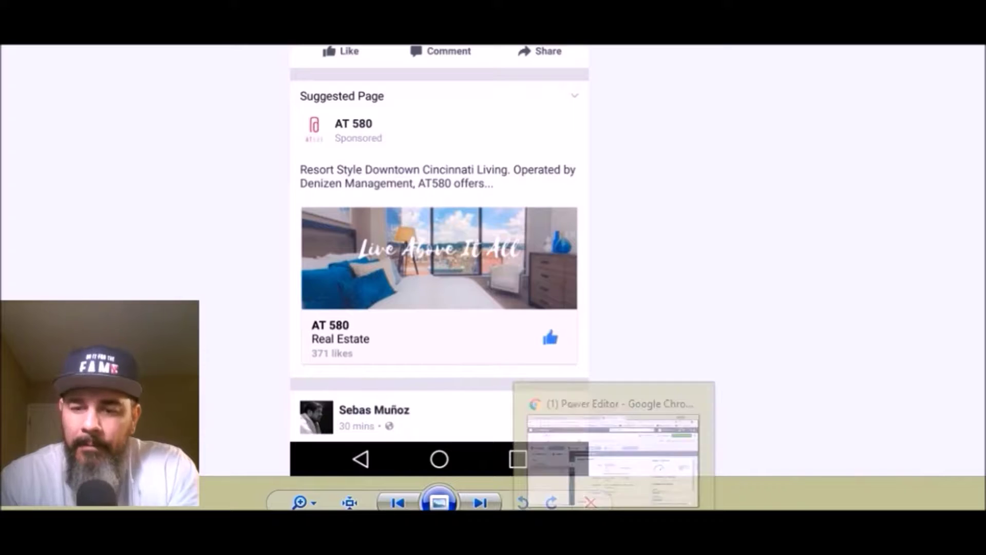
# Switch to Chrome's Cincinnati luxury apartments results and follow the AT580 sponsored ad.
pyautogui.click(609, 451)
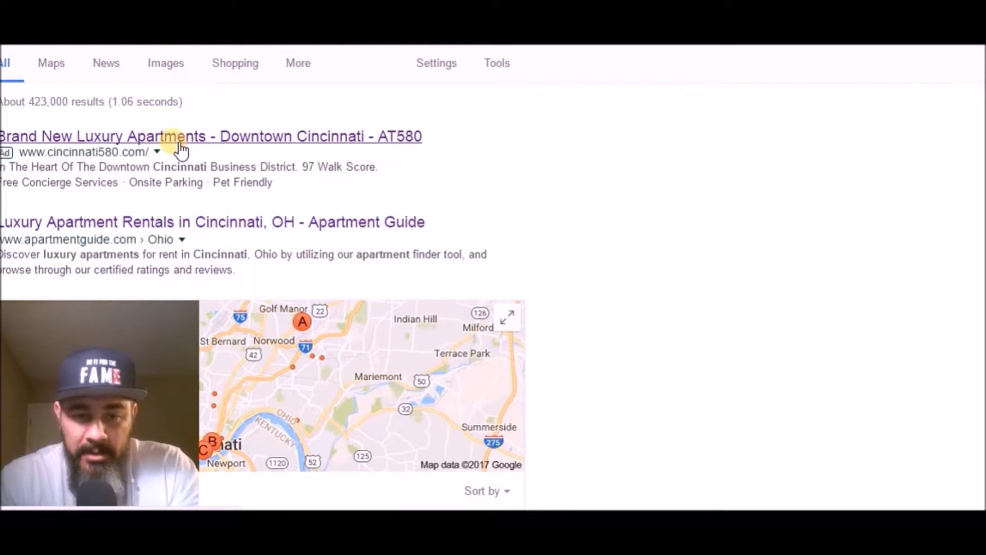
pyautogui.click(180, 149)
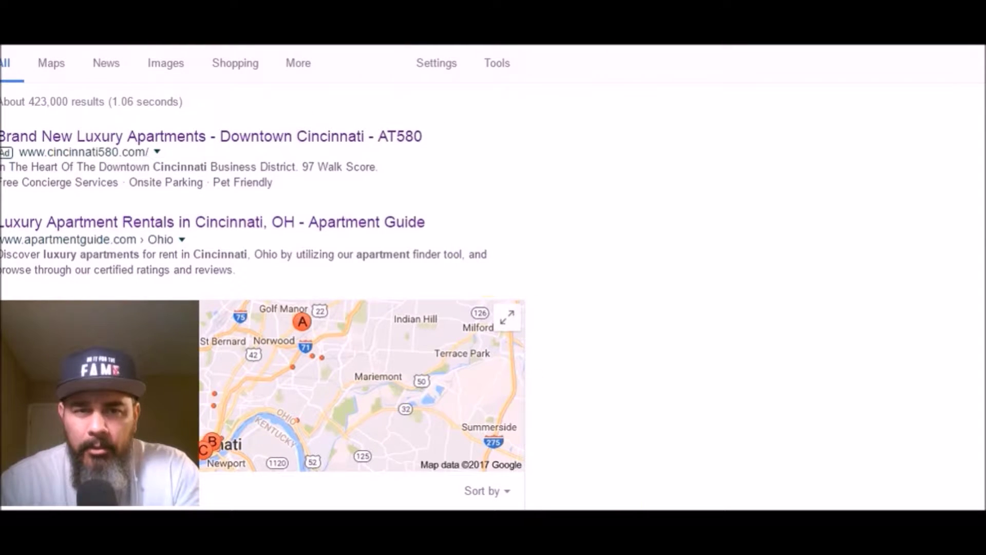
pyautogui.moveTo(654, 506)
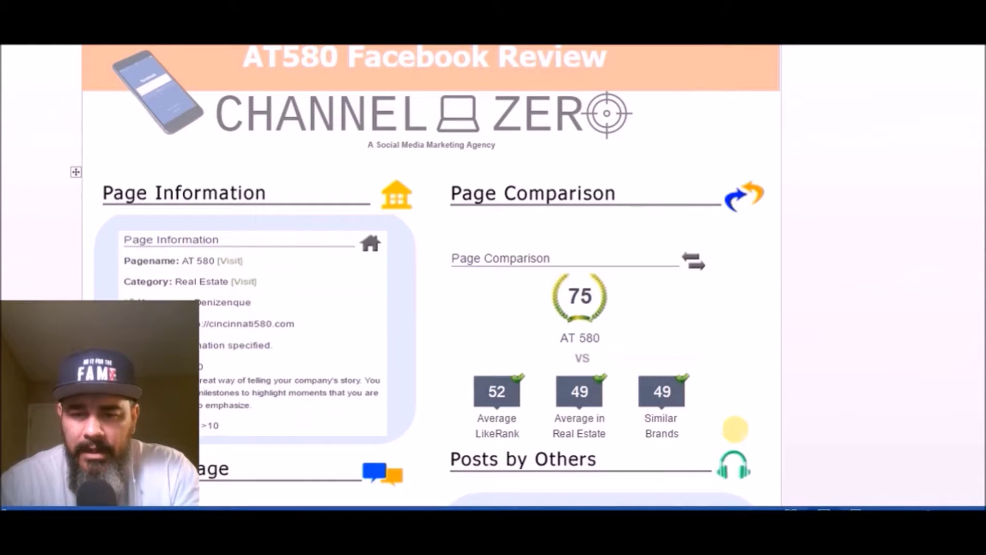
# Scroll the AT580 Facebook Review down to its Page Information and Page Comparison figures.
pyautogui.scroll(-3, 237, 154)
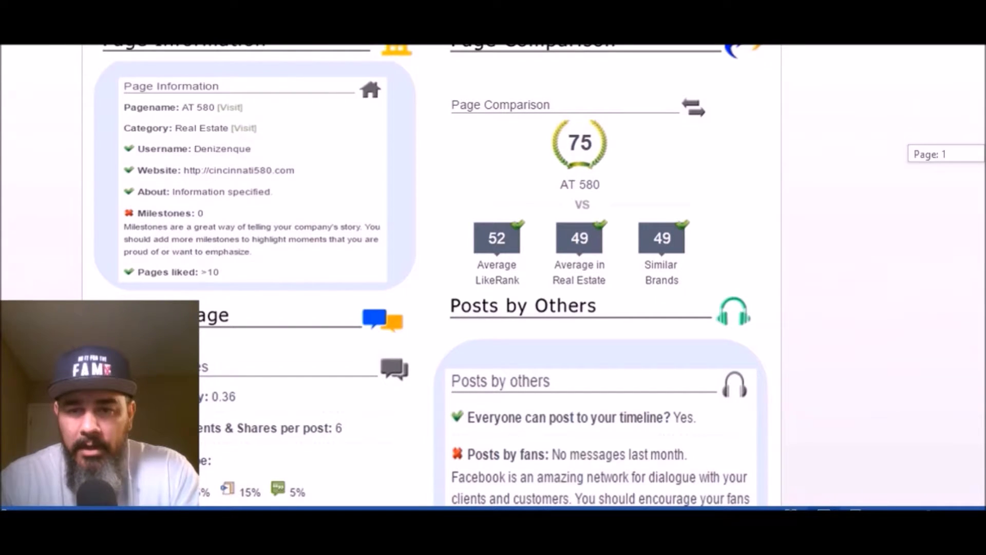
pyautogui.scroll(-1, 431, 275)
# Scroll the AT580 review to the Posts by Page timing rating and Posts by Others section.
pyautogui.scroll(-3, 431, 275)
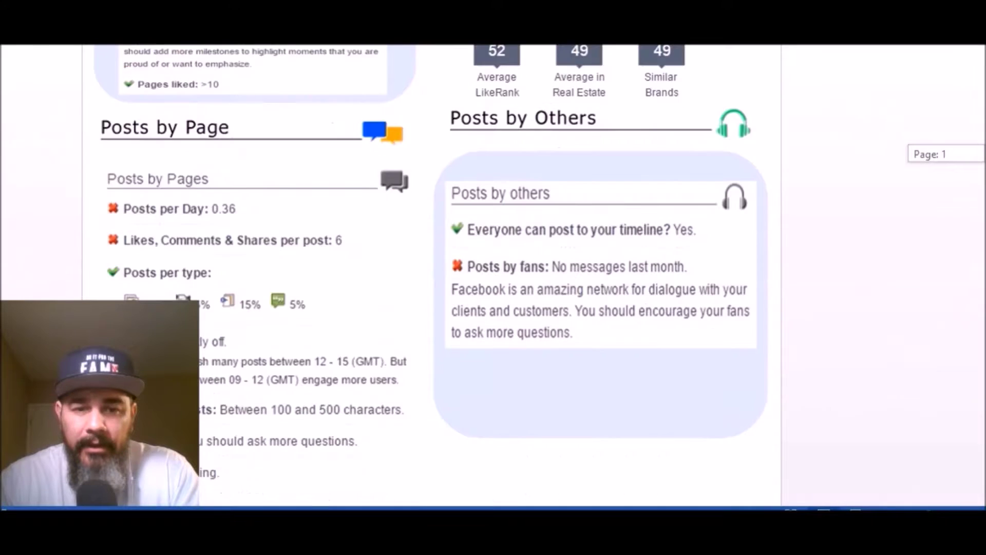
pyautogui.scroll(-1, 379, 140)
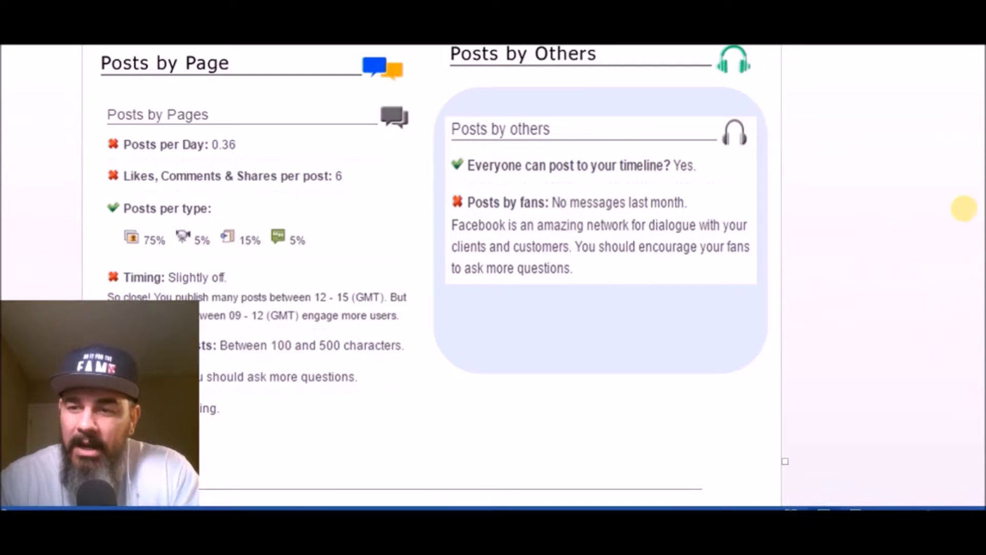
pyautogui.click(984, 203)
pyautogui.moveTo(984, 203); pyautogui.dragTo(984, 207)
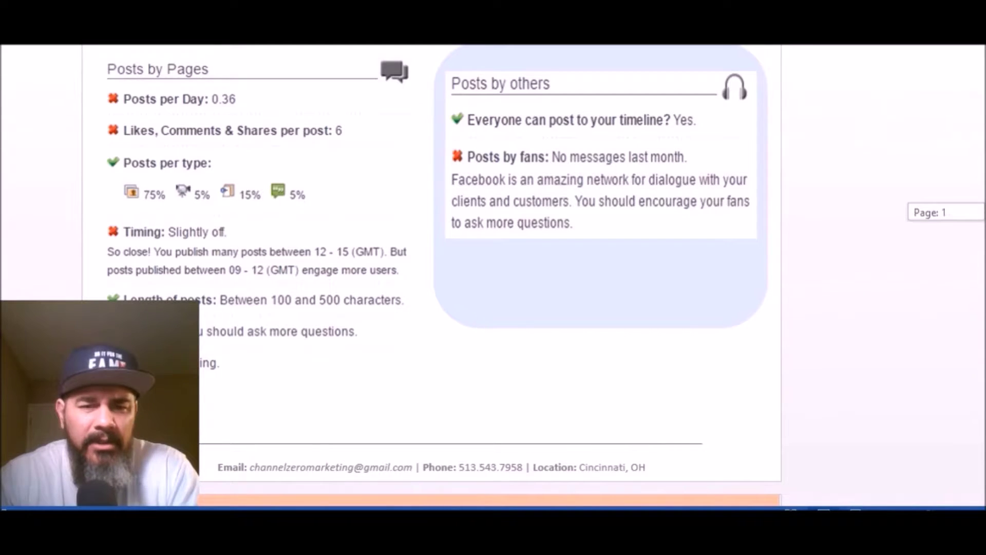
pyautogui.scroll(-1, 494, 276)
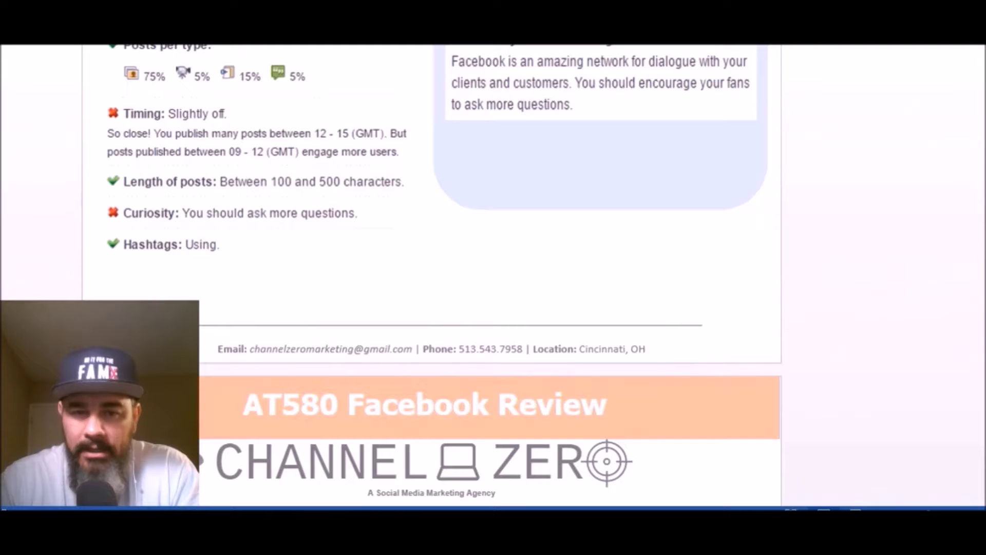
pyautogui.scroll(3, 439, 275)
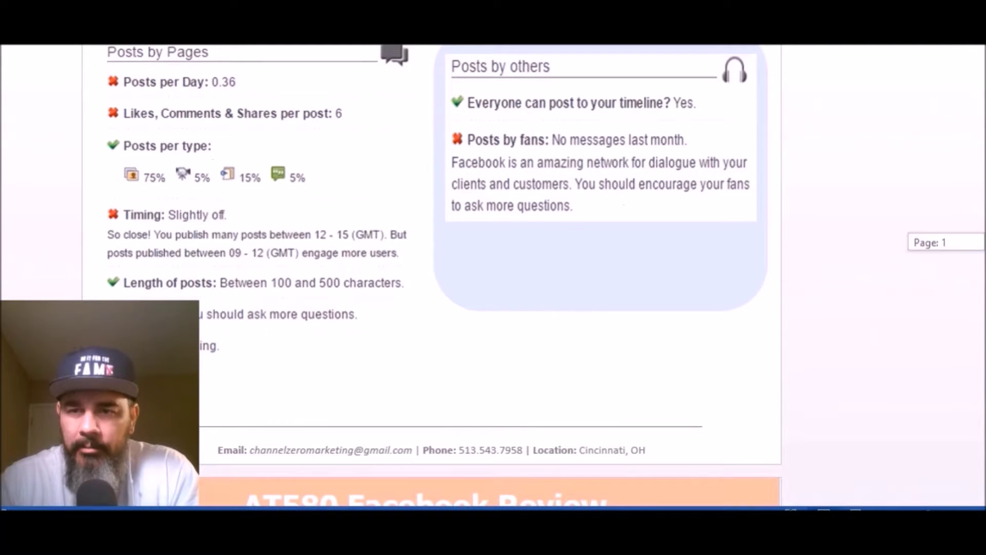
pyautogui.scroll(-1, 439, 275)
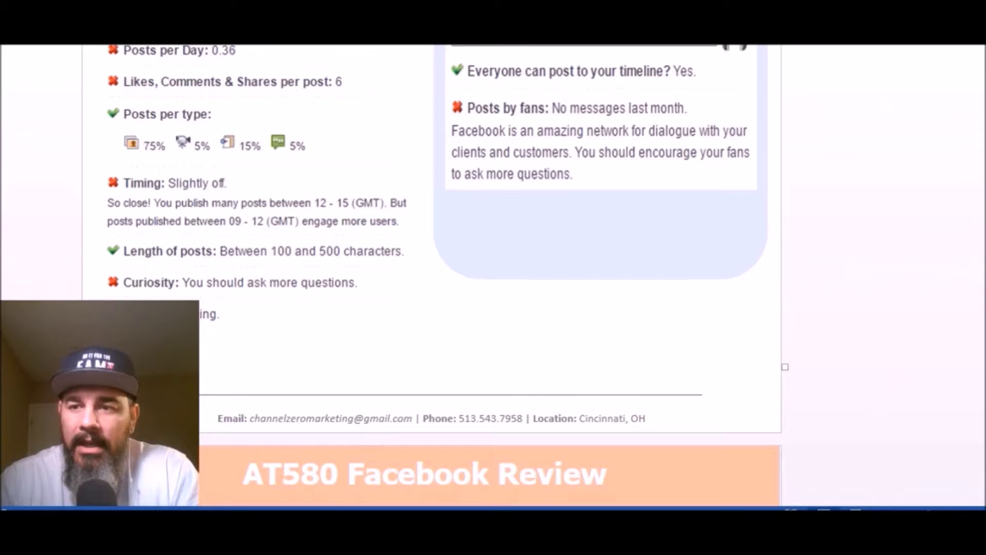
pyautogui.scroll(-10, 432, 278)
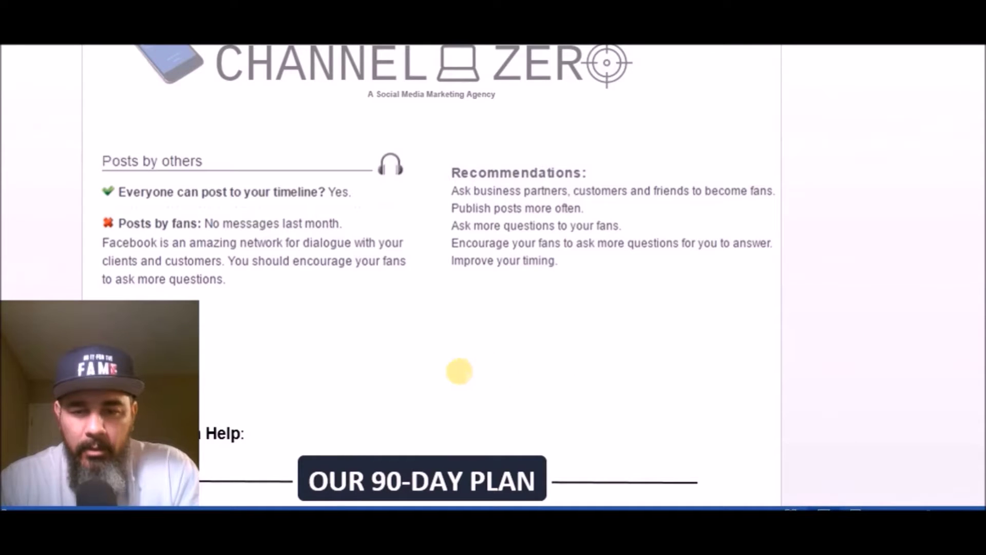
pyautogui.scroll(-3, 431, 277)
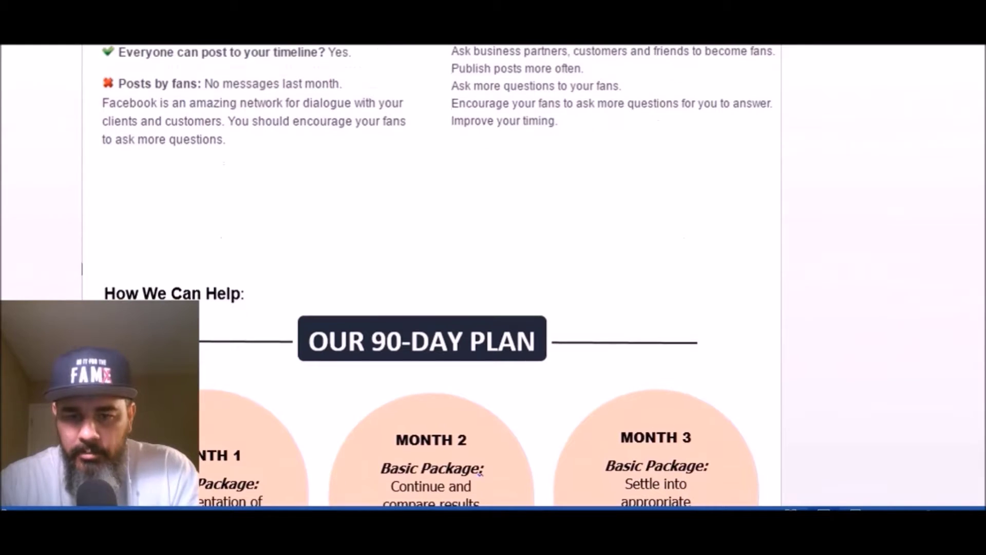
pyautogui.scroll(3, 431, 277)
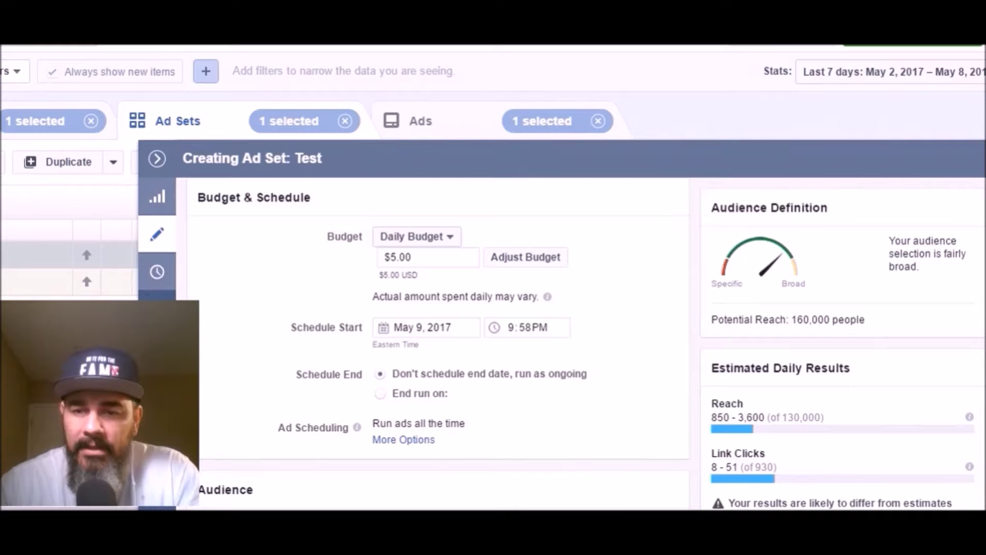
# Scroll the Test ad set between its $5.00 daily Budget & Schedule and the Cincinnati DMA audience.
pyautogui.scroll(-1, 443, 344)
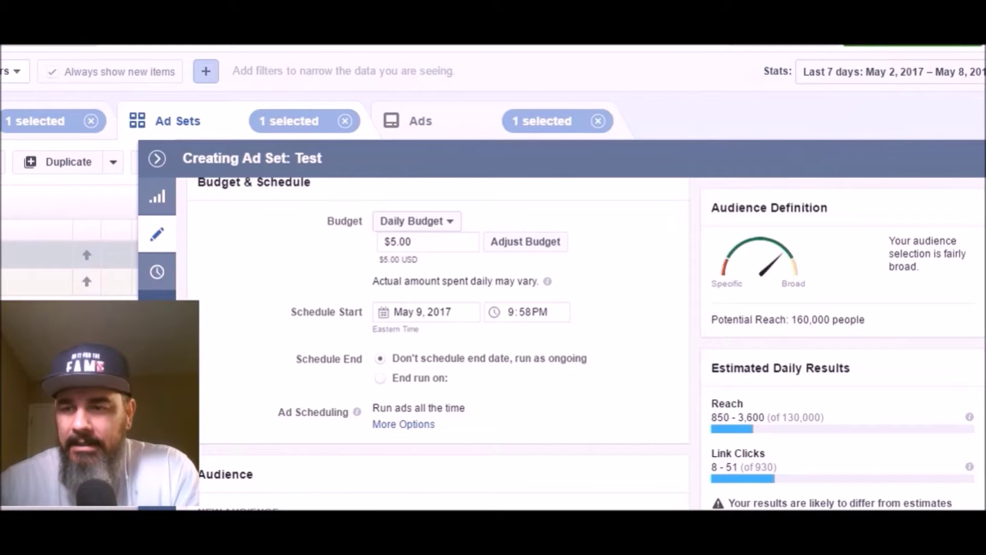
pyautogui.scroll(-2, 443, 344)
pyautogui.scroll(2, 443, 344)
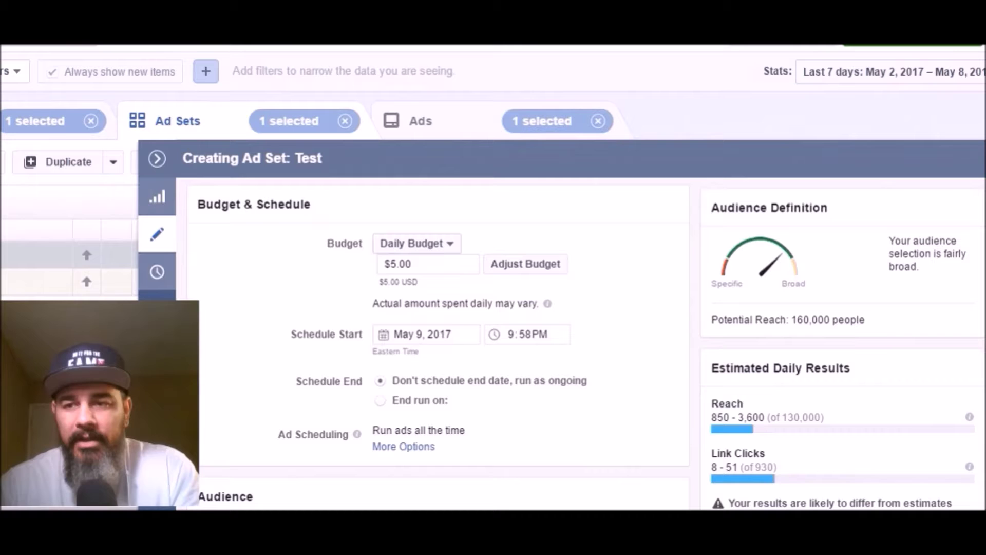
pyautogui.scroll(-2, 444, 343)
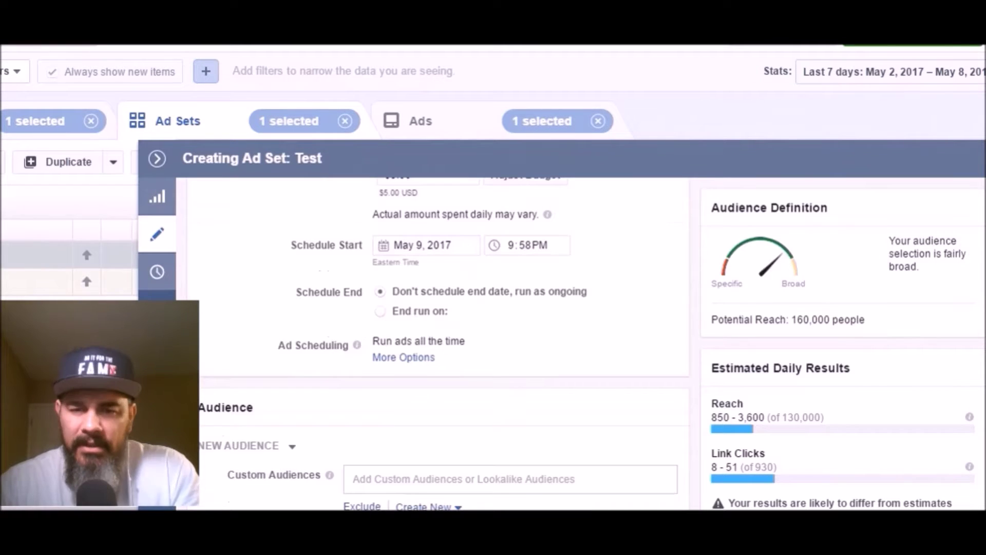
pyautogui.scroll(2, 439, 341)
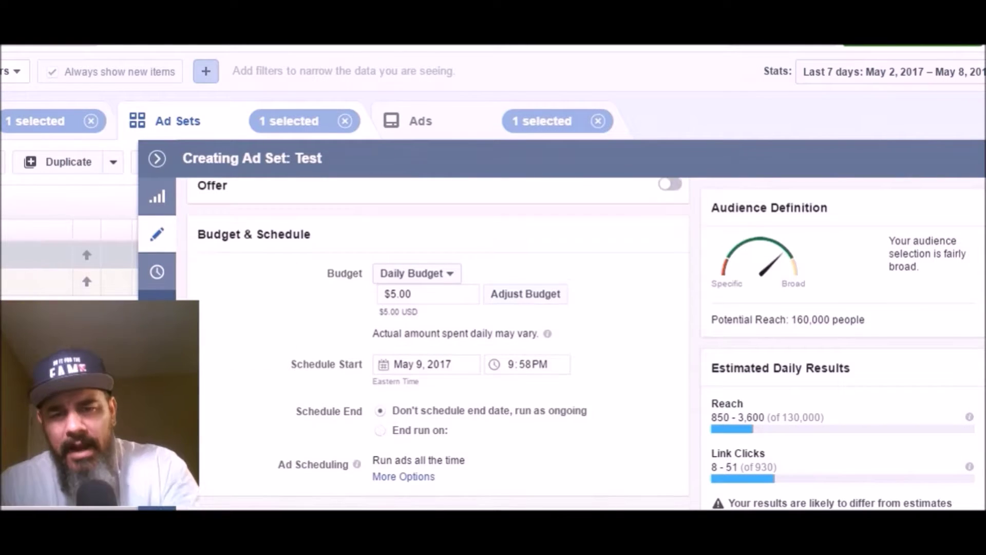
pyautogui.scroll(-2, 439, 344)
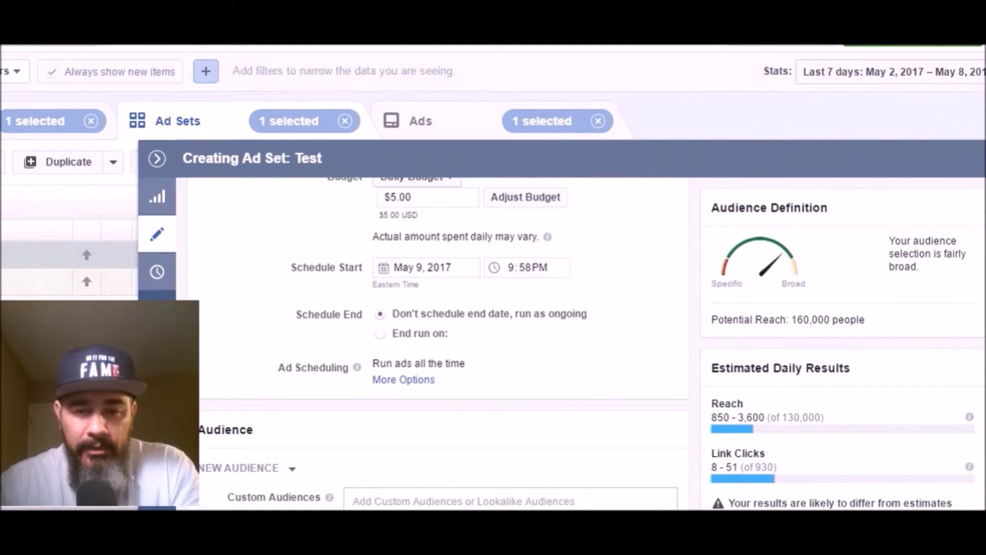
pyautogui.scroll(-2, 439, 344)
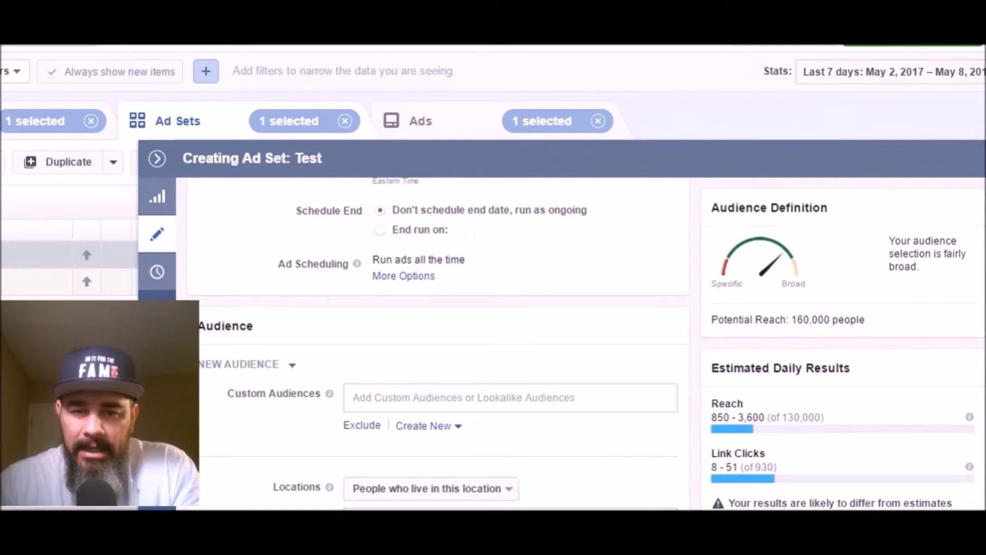
pyautogui.scroll(-5, 438, 344)
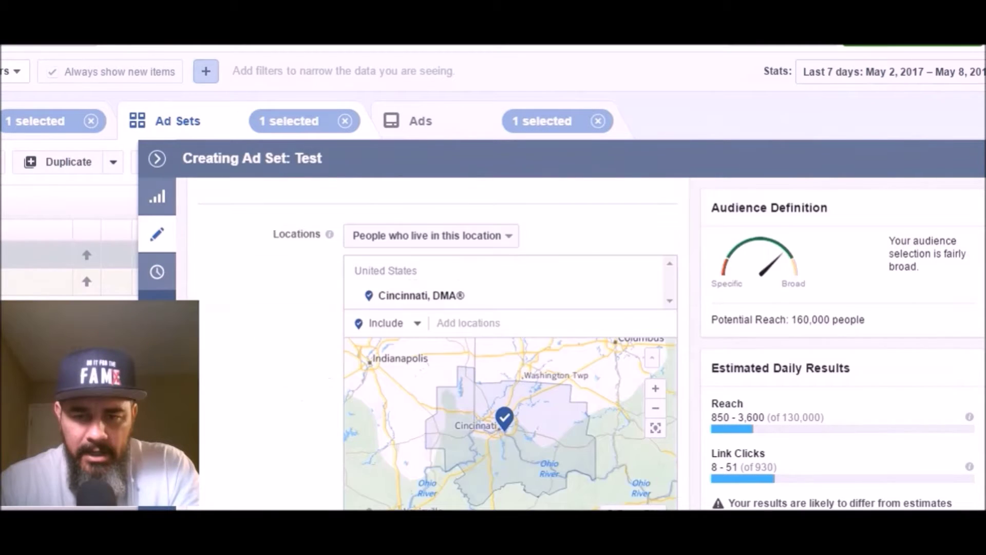
# Scroll past the Cincinnati DMA map to the 18–65+ age, all-gender and Languages fields.
pyautogui.scroll(-1, 439, 344)
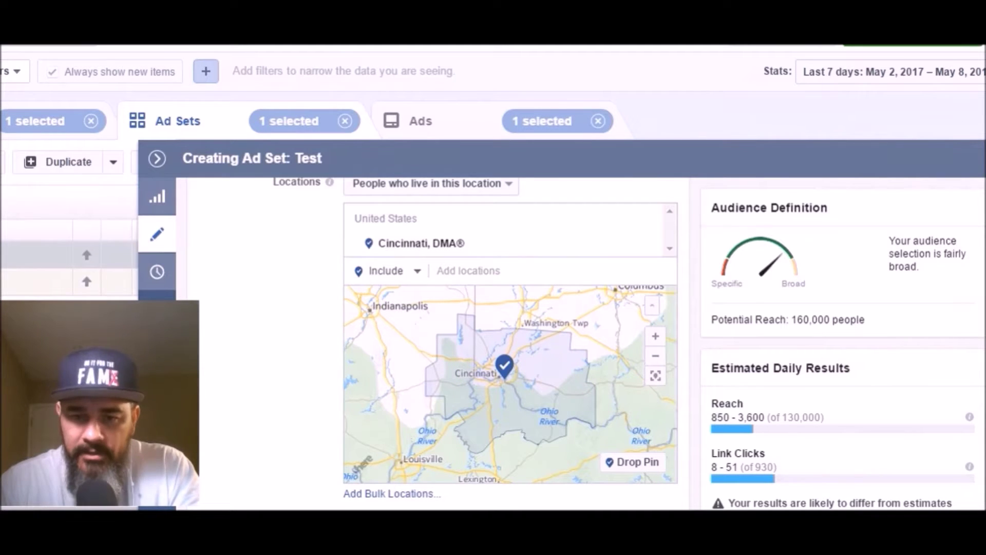
pyautogui.scroll(-4, 685, 338)
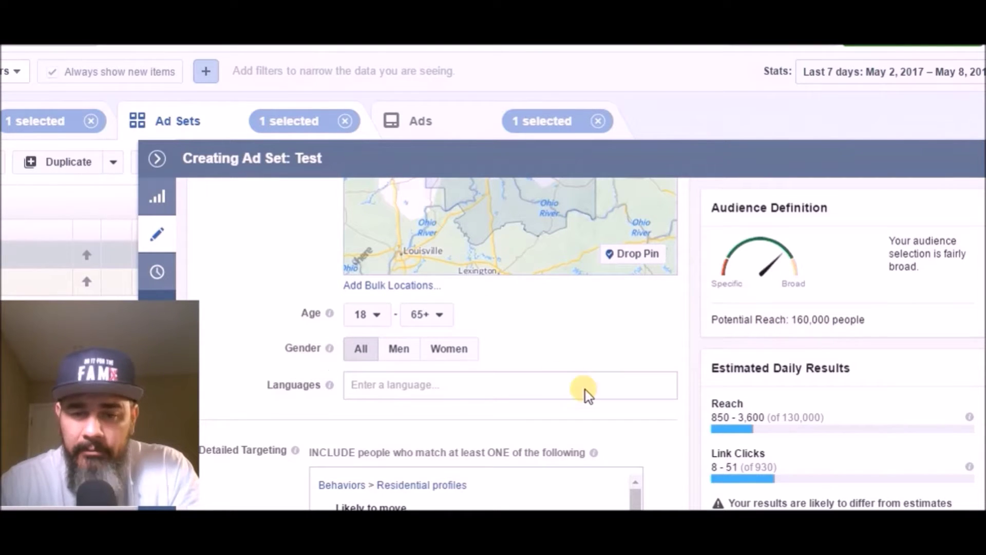
pyautogui.scroll(-1, 586, 392)
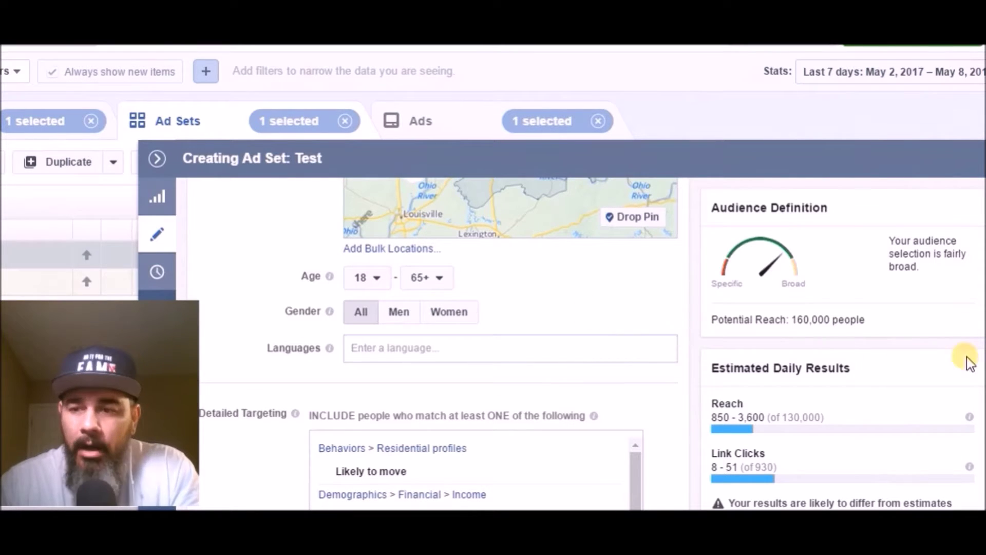
# Inspect the likely-movers and $50,000-and-up income targeting, then reach the apartment-renter requirement.
pyautogui.scroll(-4, 438, 344)
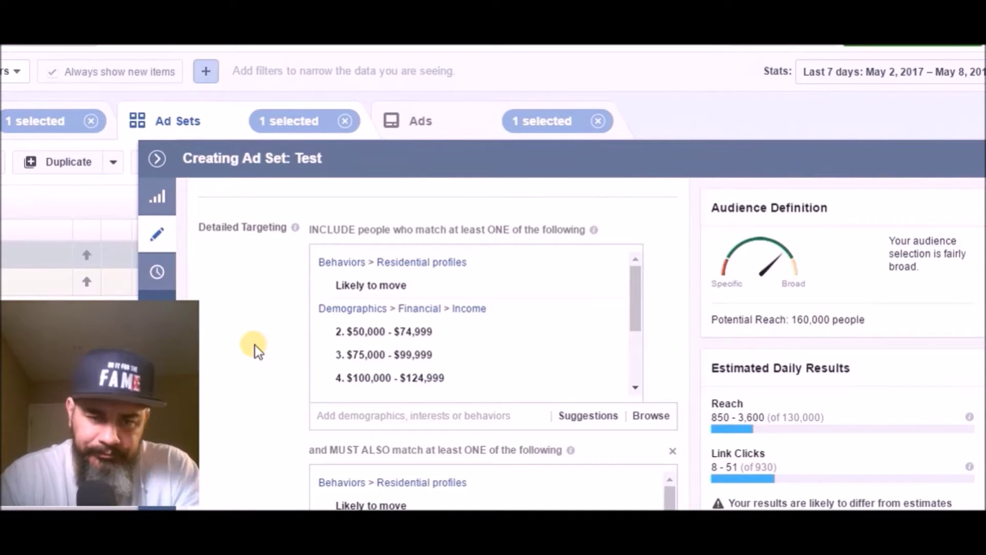
pyautogui.moveTo(295, 227)
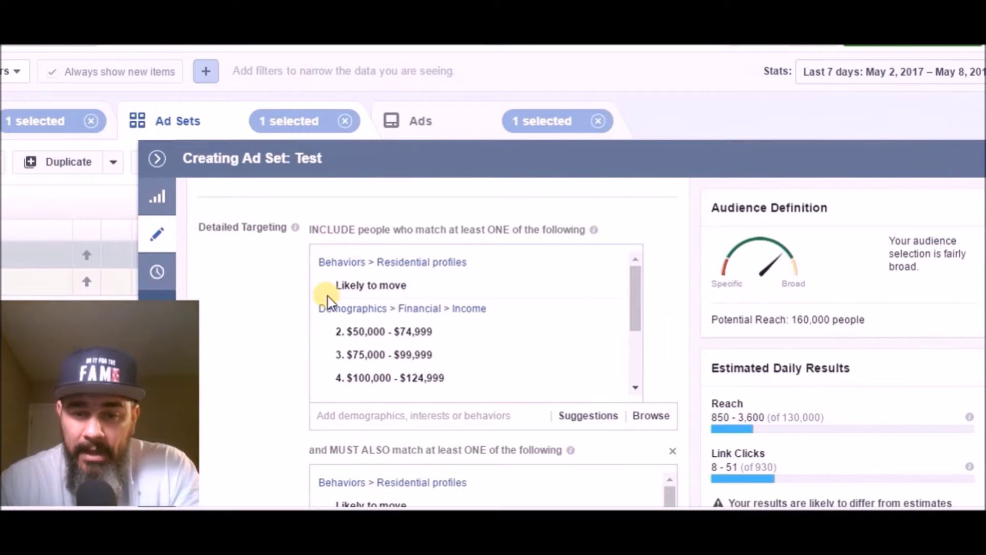
pyautogui.moveTo(353, 288)
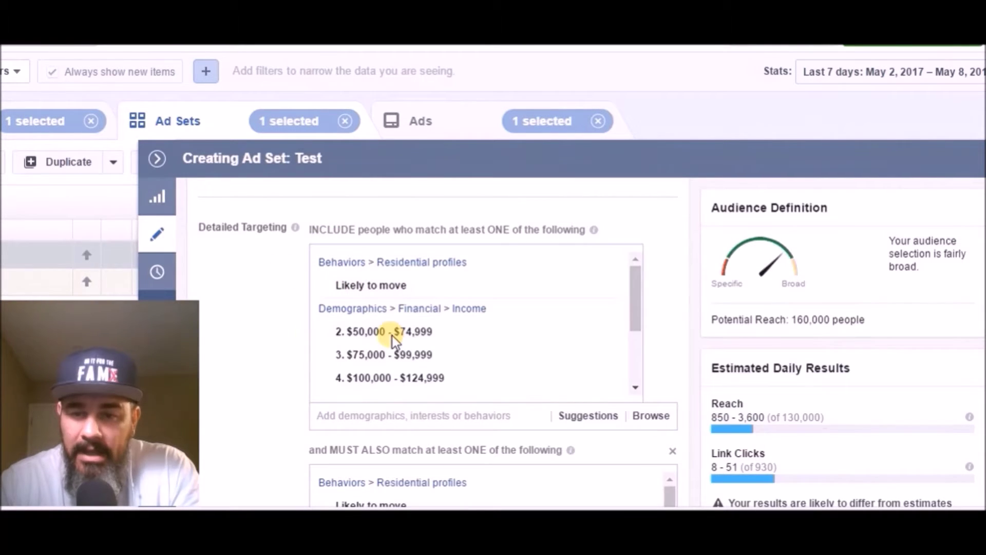
pyautogui.moveTo(387, 335)
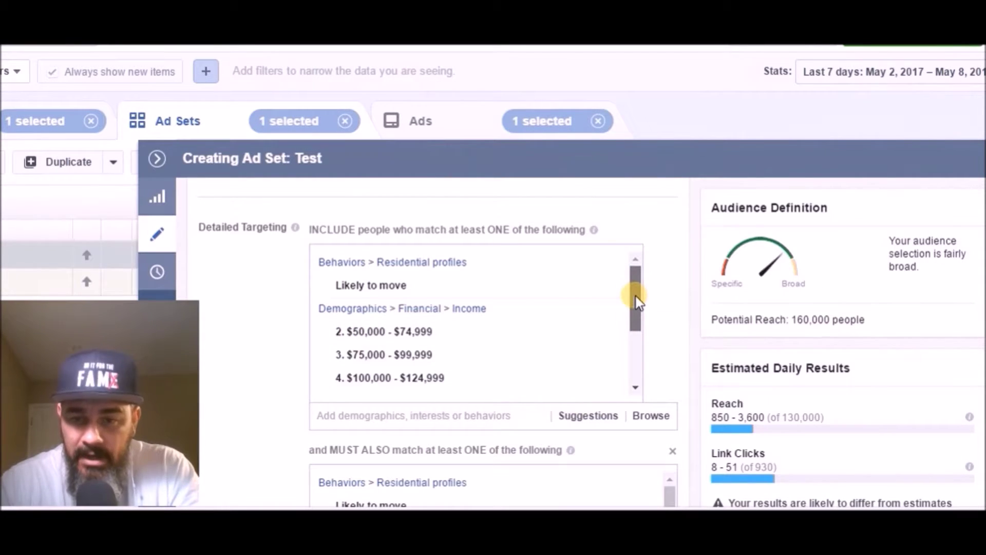
pyautogui.moveTo(636, 297); pyautogui.dragTo(645, 353)
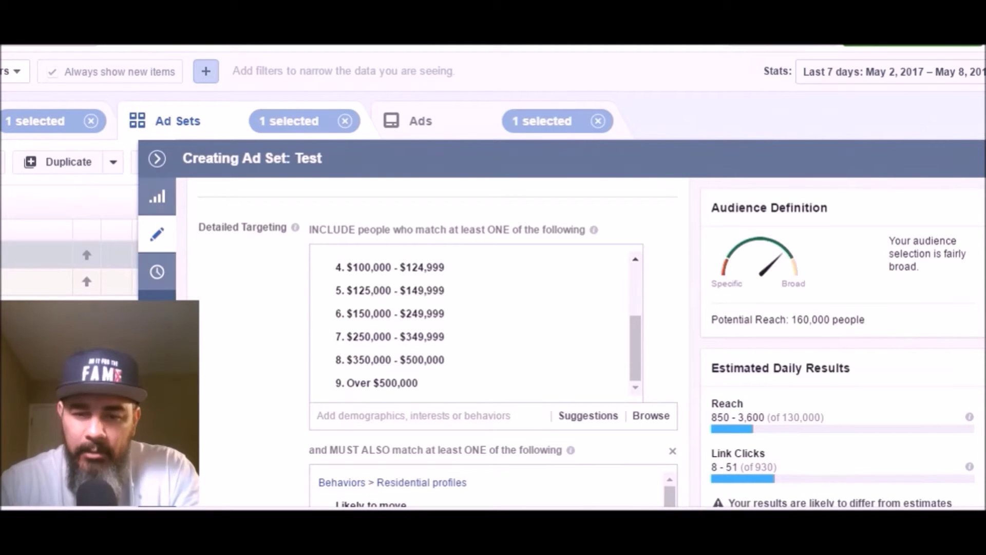
pyautogui.scroll(-4, 442, 339)
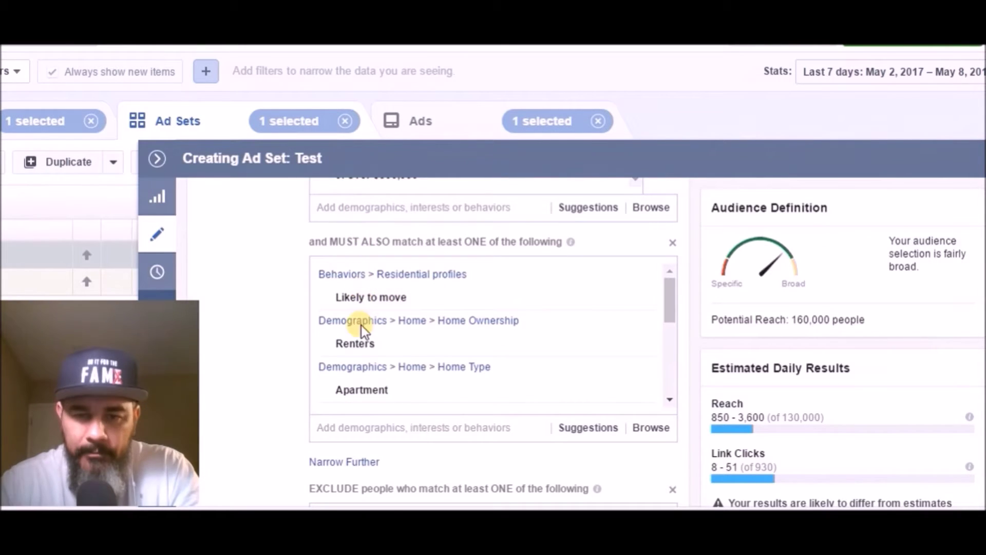
# Check the info cards for the Likely to move, Renters and Apartment targeting entries.
pyautogui.scroll(-1, 370, 320)
pyautogui.scroll(1, 372, 318)
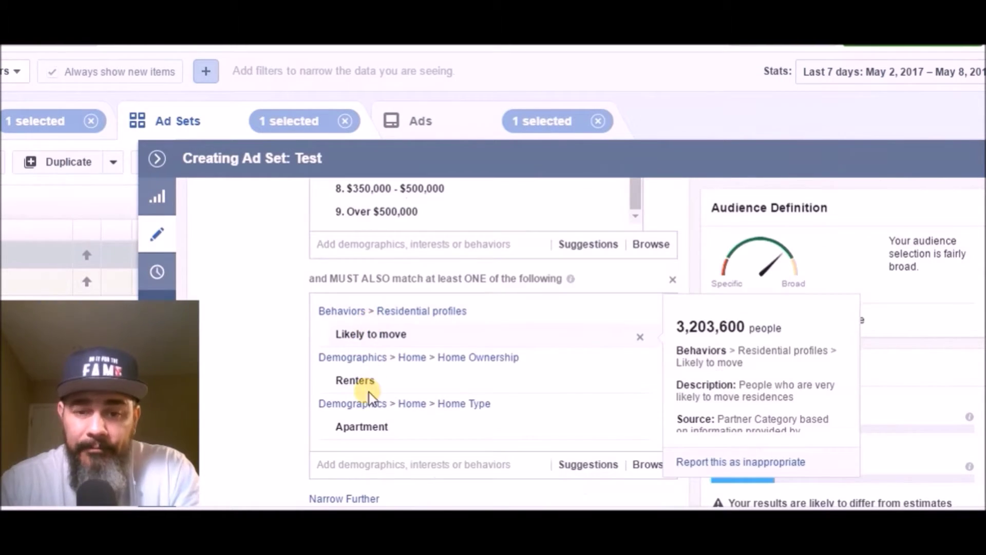
pyautogui.moveTo(343, 388)
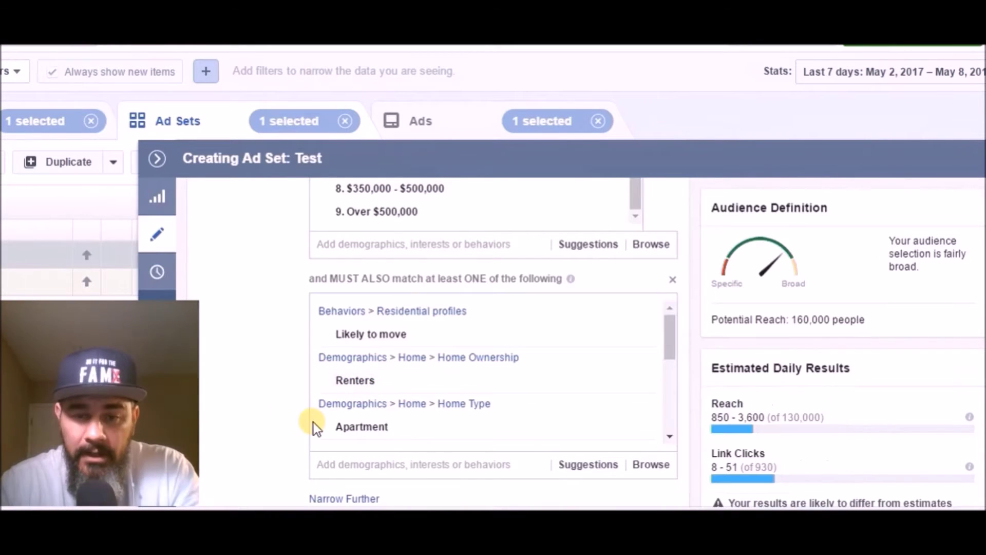
pyautogui.moveTo(515, 428)
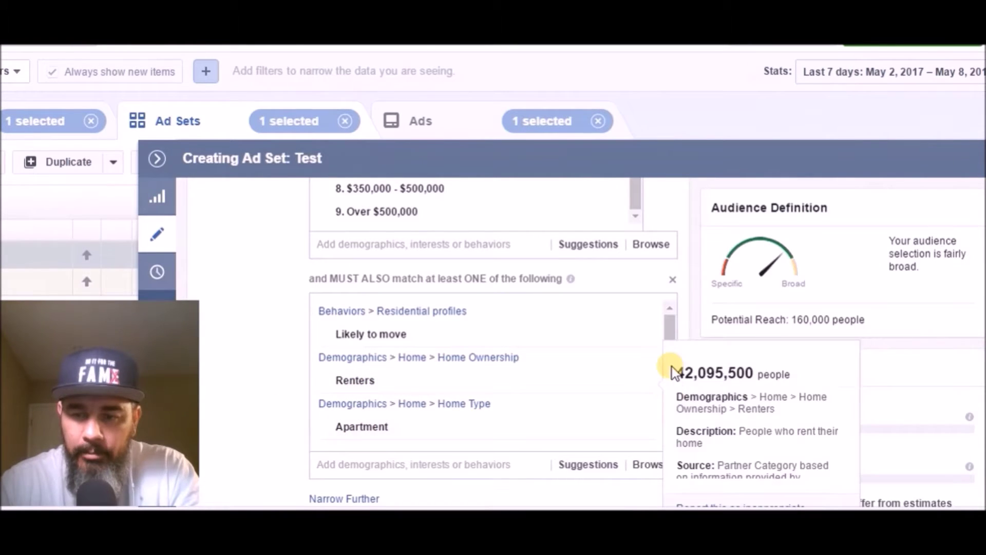
pyautogui.moveTo(667, 332)
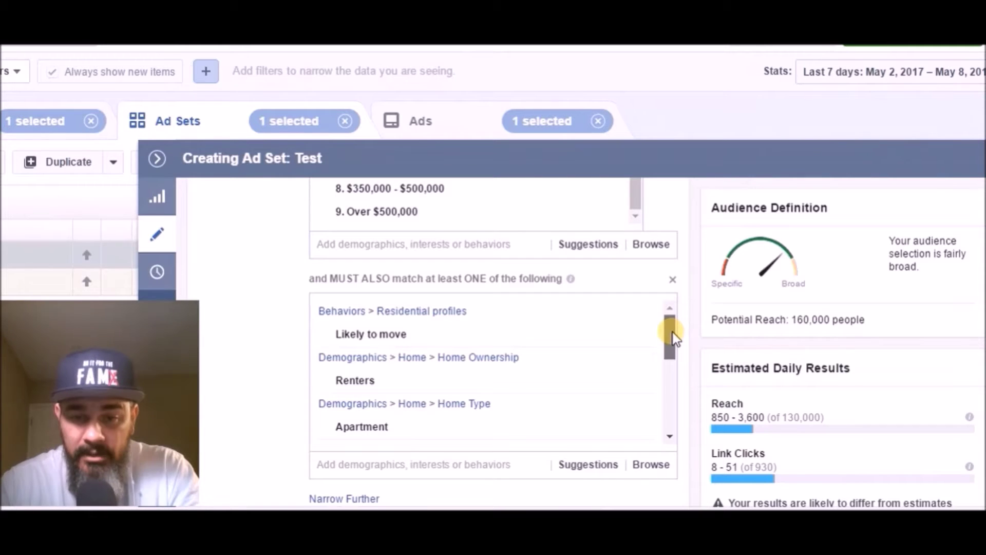
# Scroll the MUST ALSO match list down to the Homeowners, Apartment and Apartment Locator exclusions.
pyautogui.moveTo(673, 331); pyautogui.dragTo(686, 376)
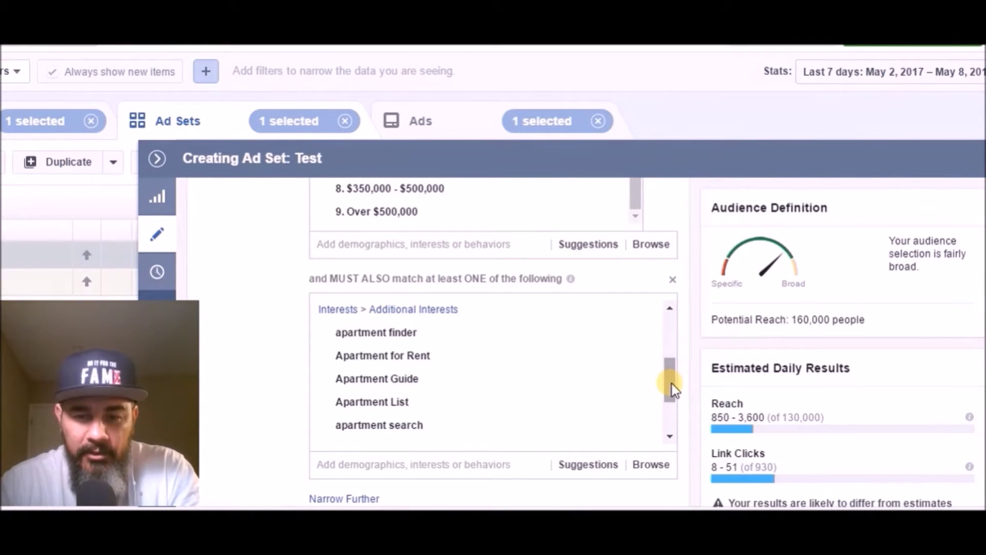
pyautogui.moveTo(672, 383); pyautogui.dragTo(679, 418)
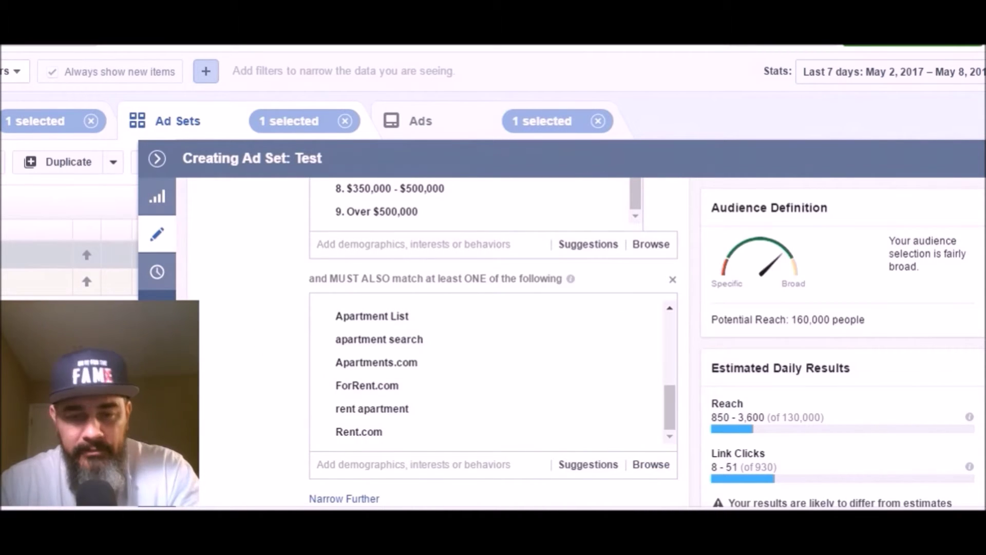
pyautogui.scroll(-4, 493, 339)
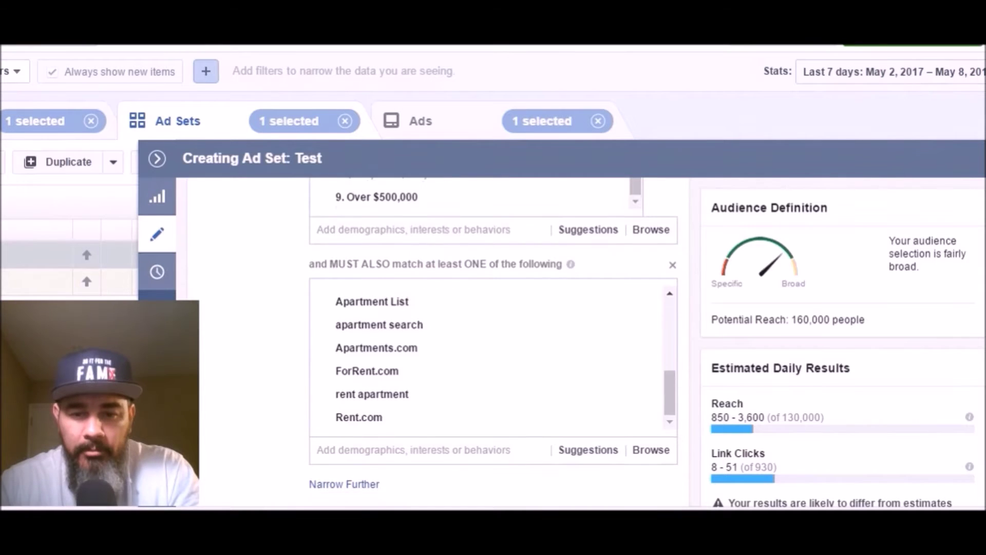
pyautogui.scroll(-2, 493, 339)
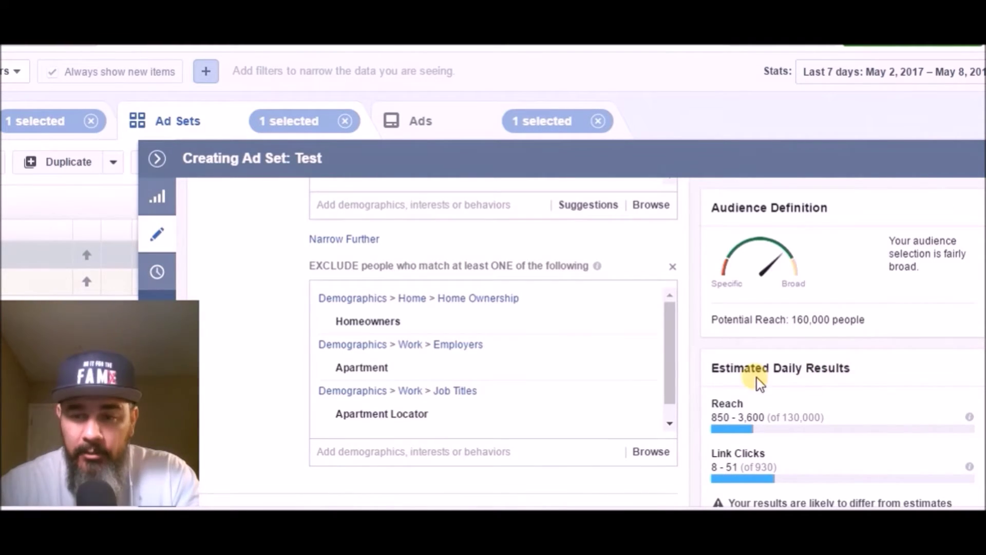
pyautogui.moveTo(668, 372)
pyautogui.moveTo(666, 308); pyautogui.dragTo(677, 348)
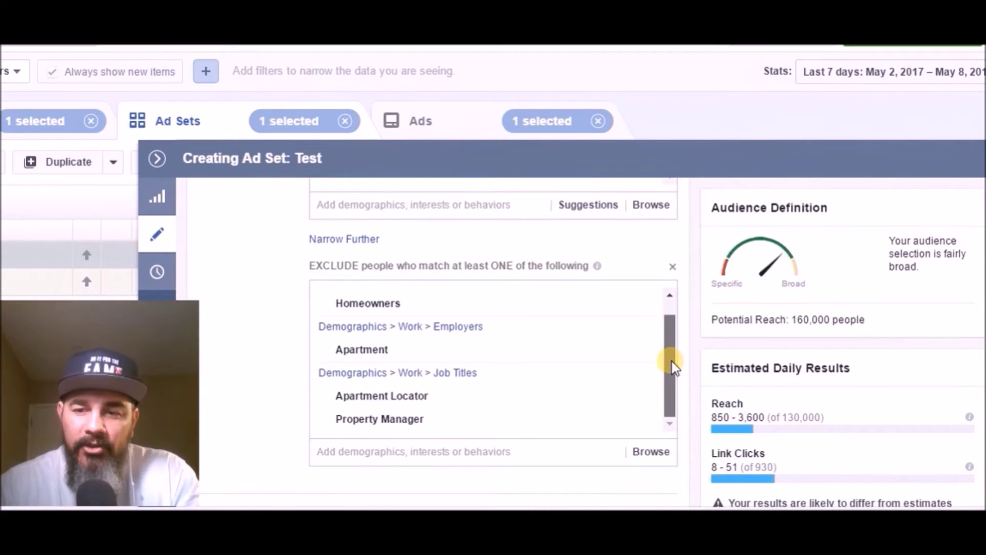
pyautogui.moveTo(674, 363); pyautogui.dragTo(674, 323)
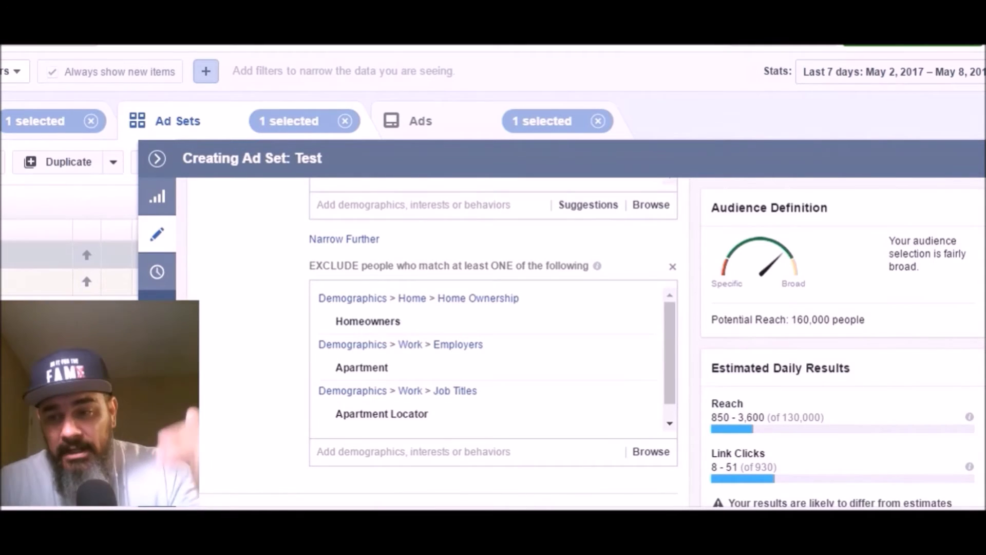
pyautogui.scroll(10, 436, 339)
# Scroll from Cincinnati location and ages 18–65+ down to the Apartments.com, ForRent.com and Rent.com interests.
pyautogui.scroll(-5, 436, 339)
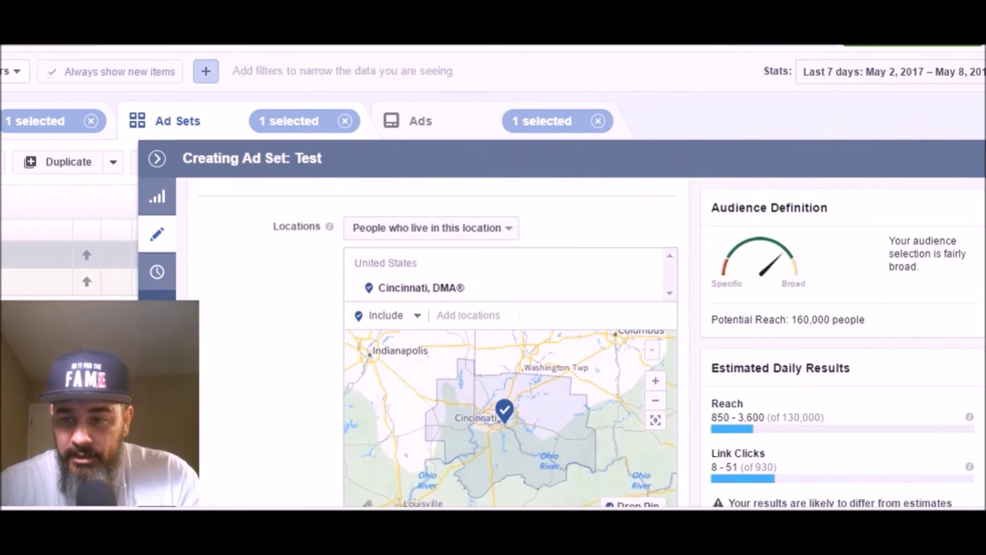
pyautogui.scroll(-5, 436, 339)
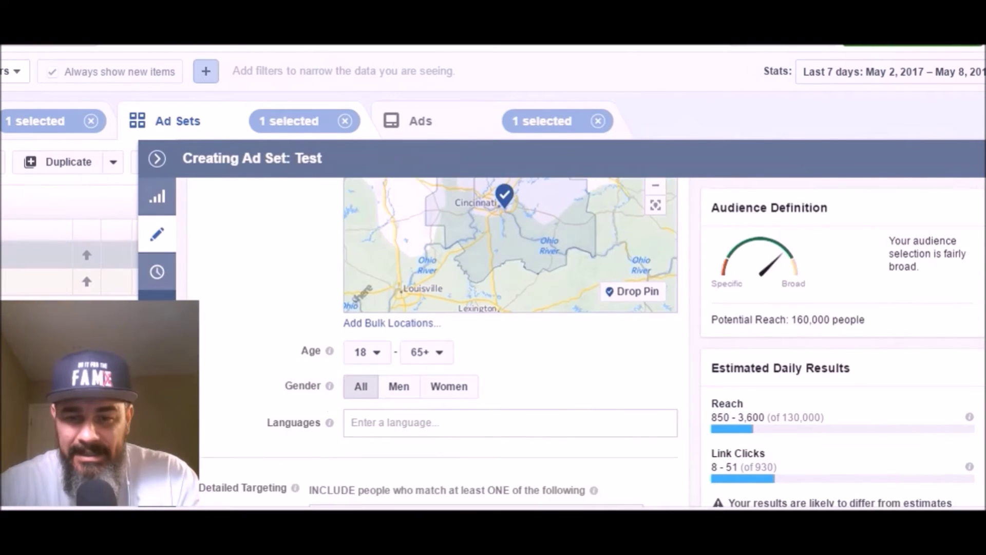
pyautogui.scroll(-4, 437, 339)
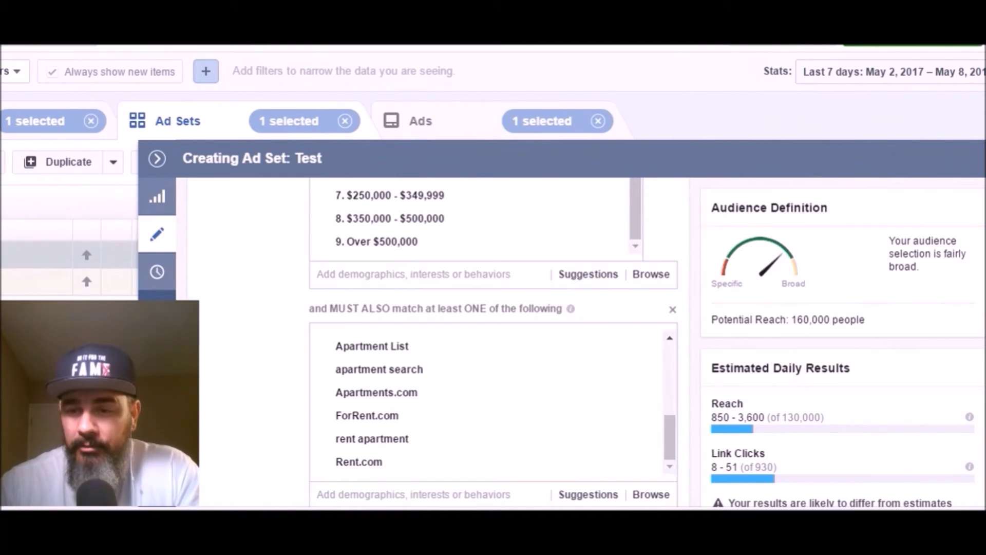
# Scroll below the 'rent apartment' interests to Narrow Further and the Homeowners and employer exclusions.
pyautogui.scroll(-2, 493, 344)
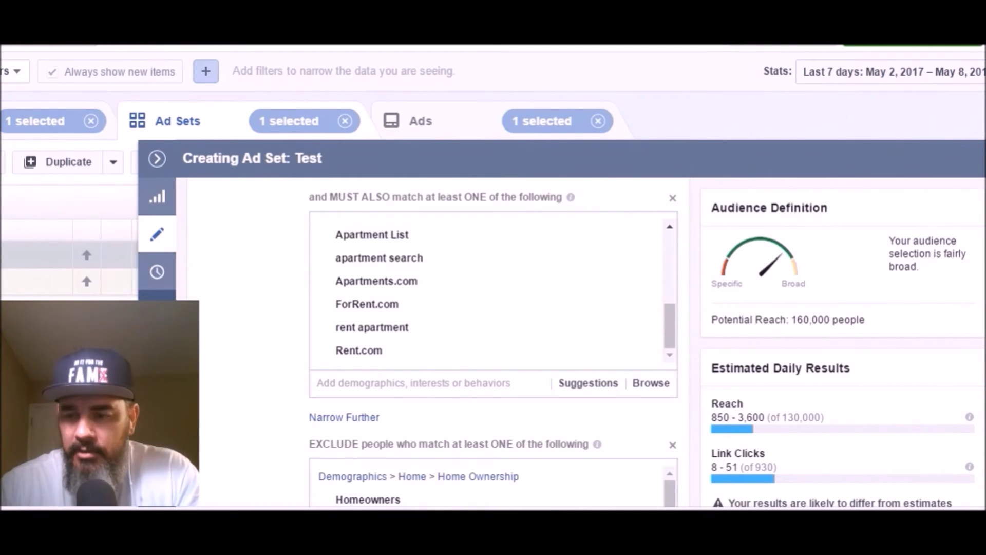
pyautogui.scroll(-1, 494, 341)
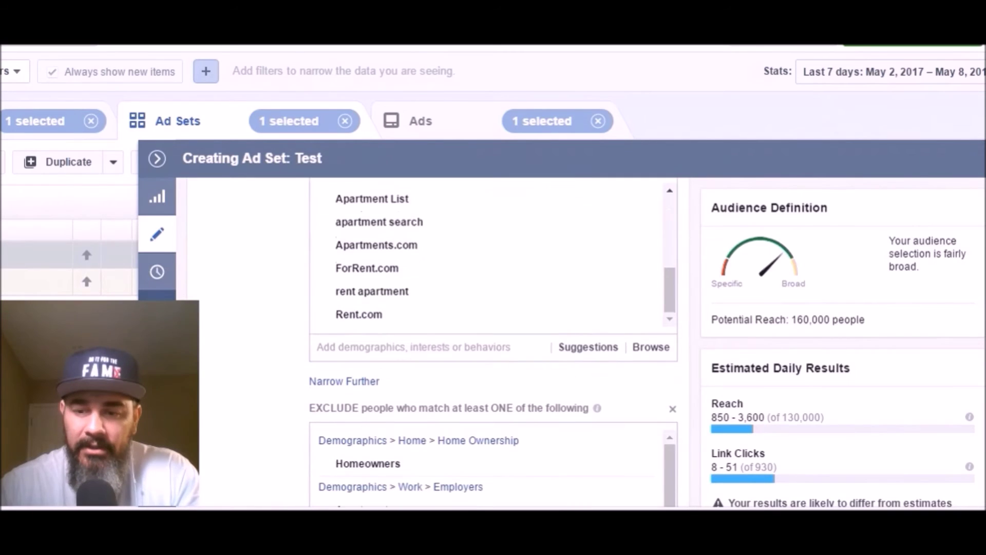